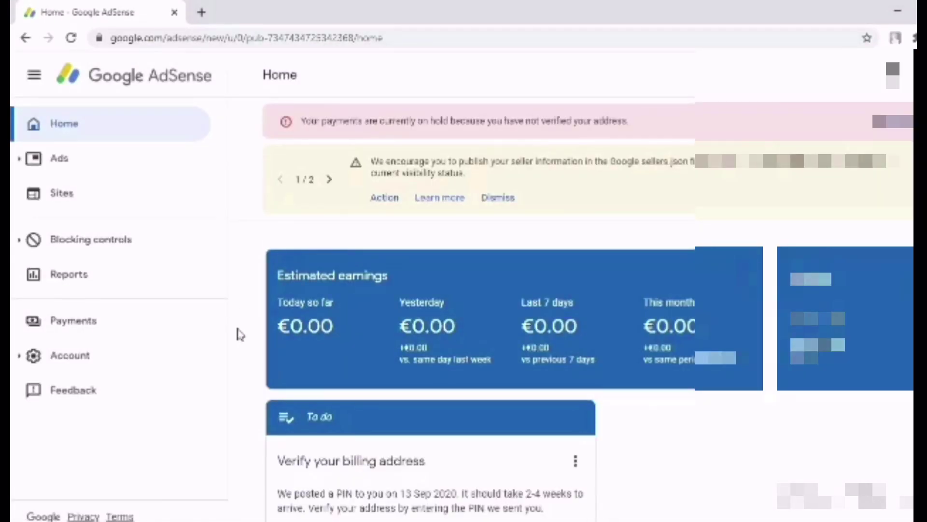
Request a duplicate PIN through the Verify your billing address card and close the confirmation message
scroll(604, 435, "down", 3)
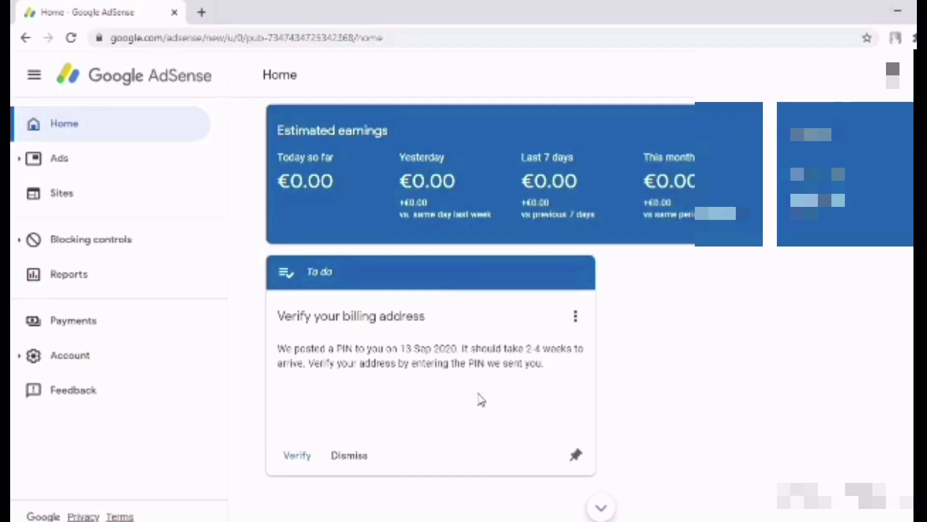
scroll(478, 400, "down", 1)
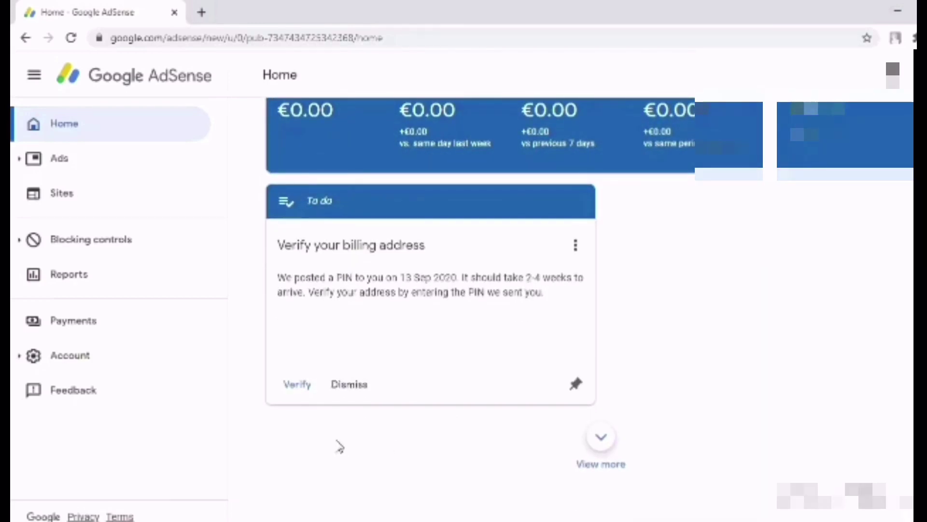
left_click(297, 385)
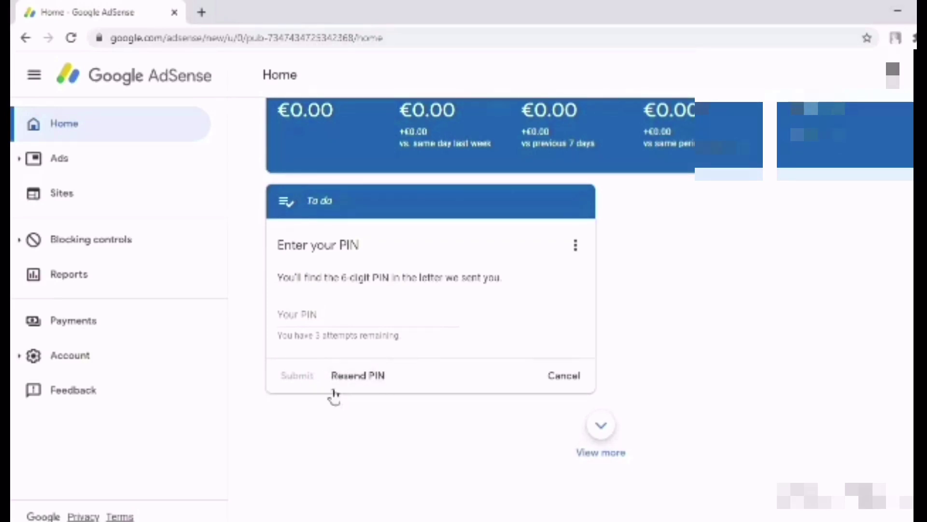
left_click(357, 381)
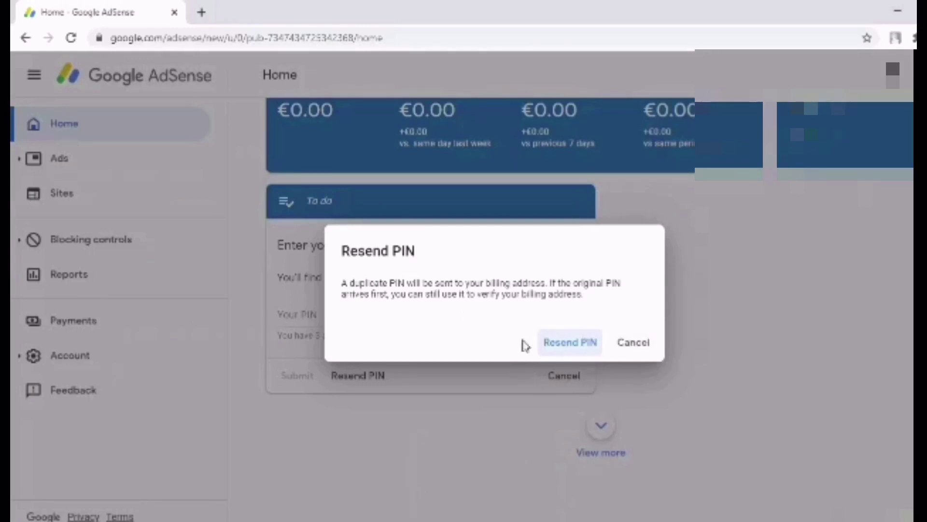
left_click(588, 352)
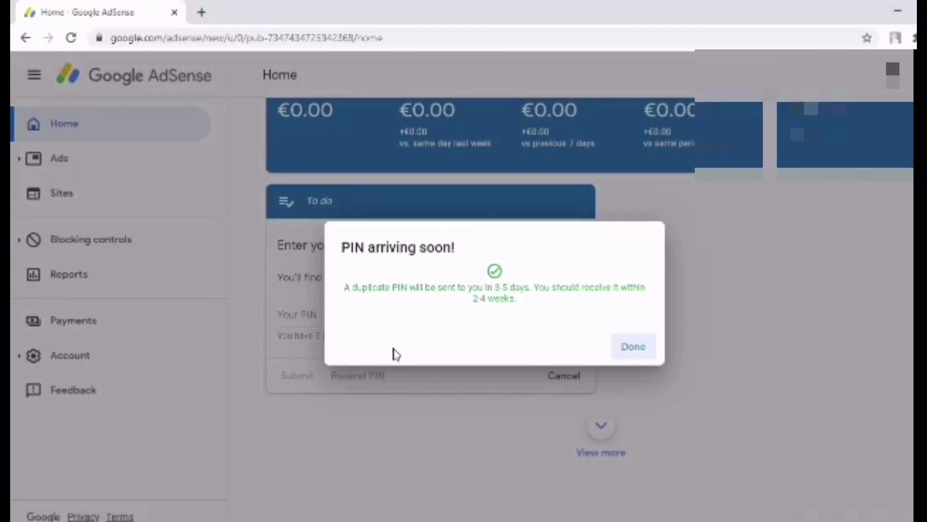
left_click(637, 349)
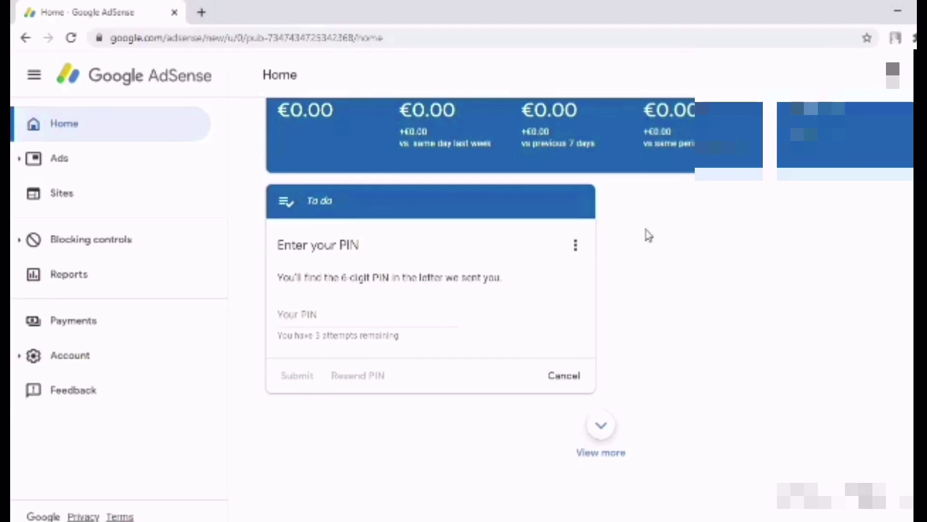
Open the AdSense home page in a new tab and check the posting date on the Verify your billing address card
left_click(206, 20)
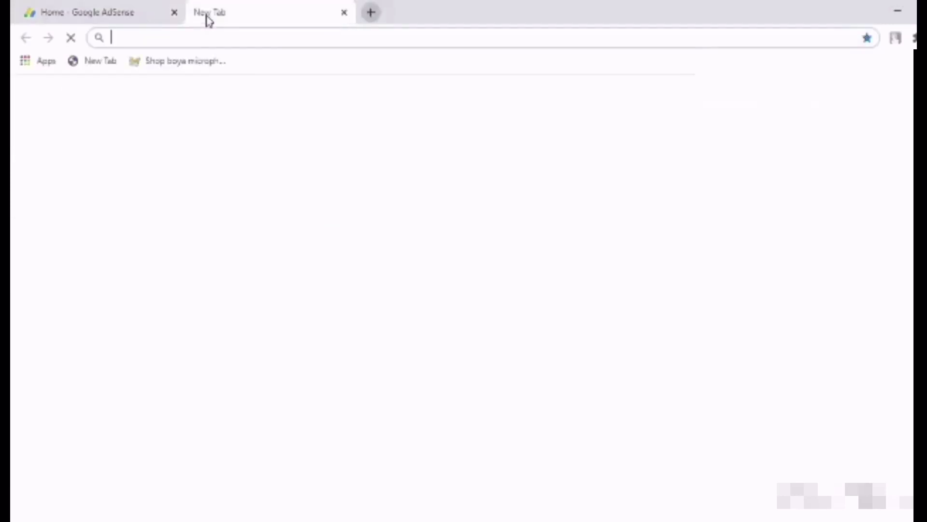
left_click(459, 231)
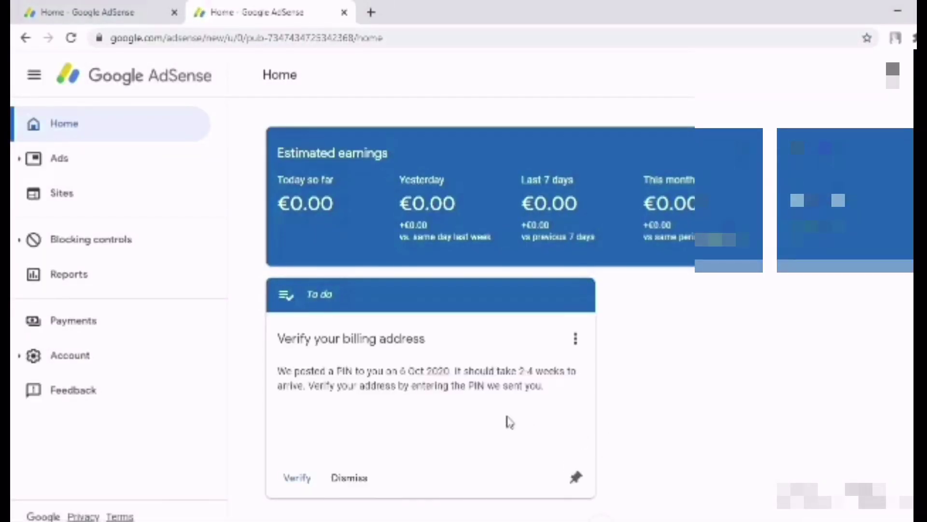
scroll(502, 414, "down", 2)
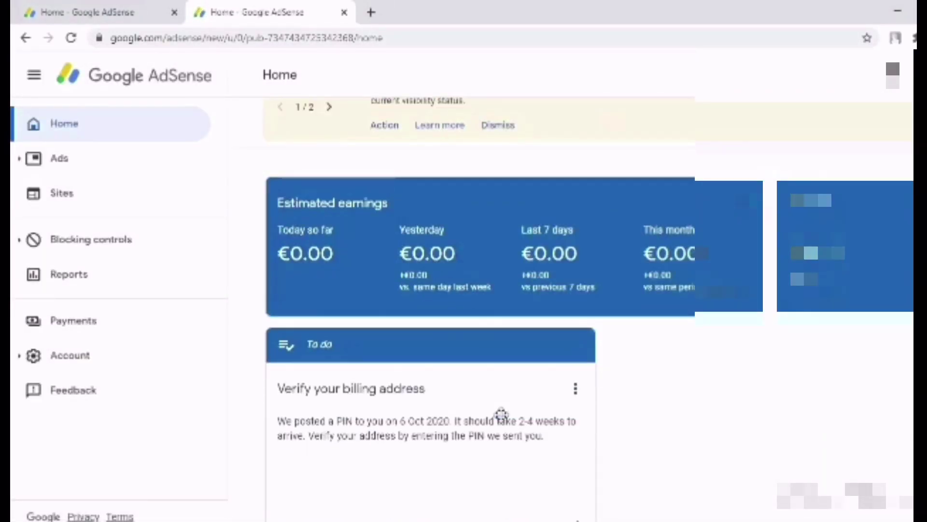
scroll(501, 415, "down", 4)
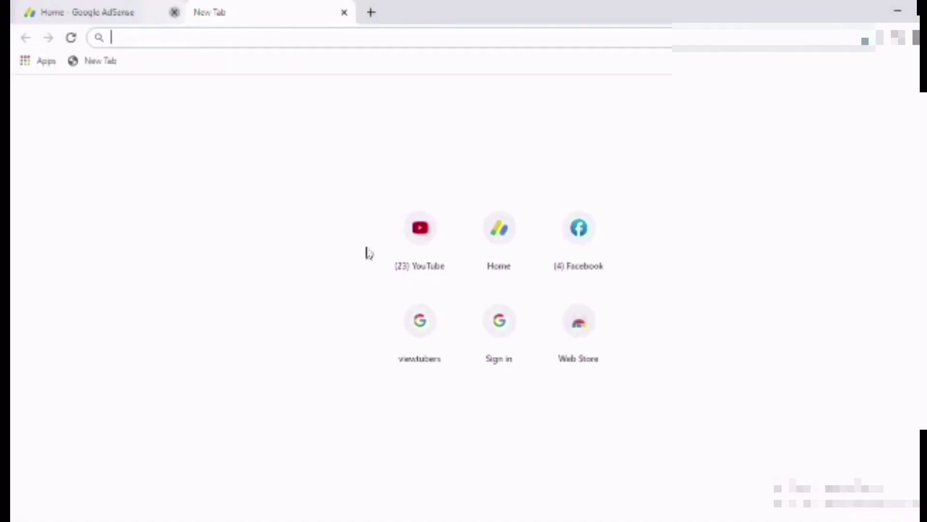
Open the AdSense home page again, request another duplicate PIN for the billing address and dismiss the confirmation
left_click(520, 258)
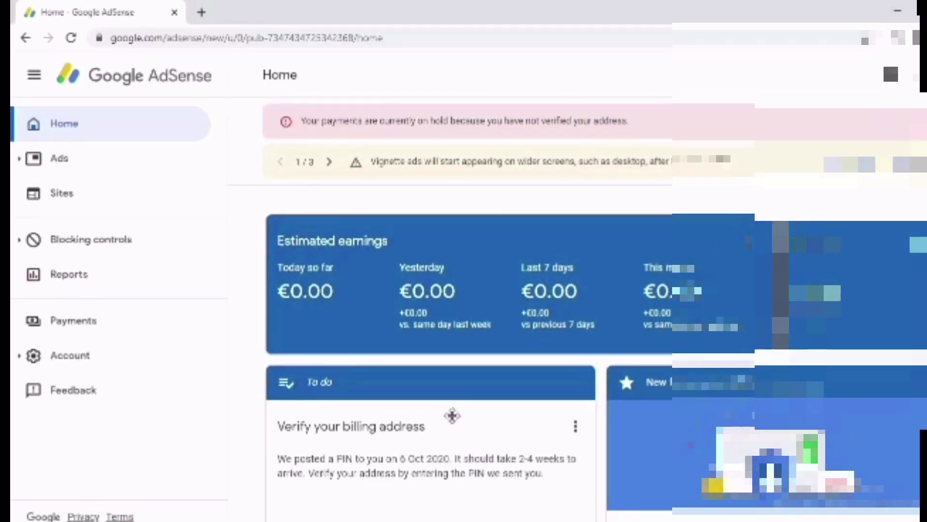
scroll(486, 478, "down", 5)
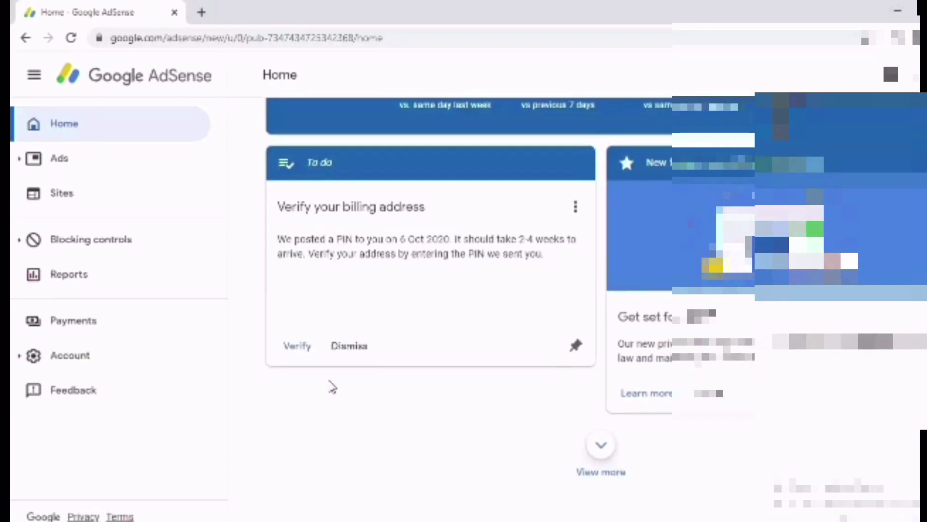
left_click(300, 348)
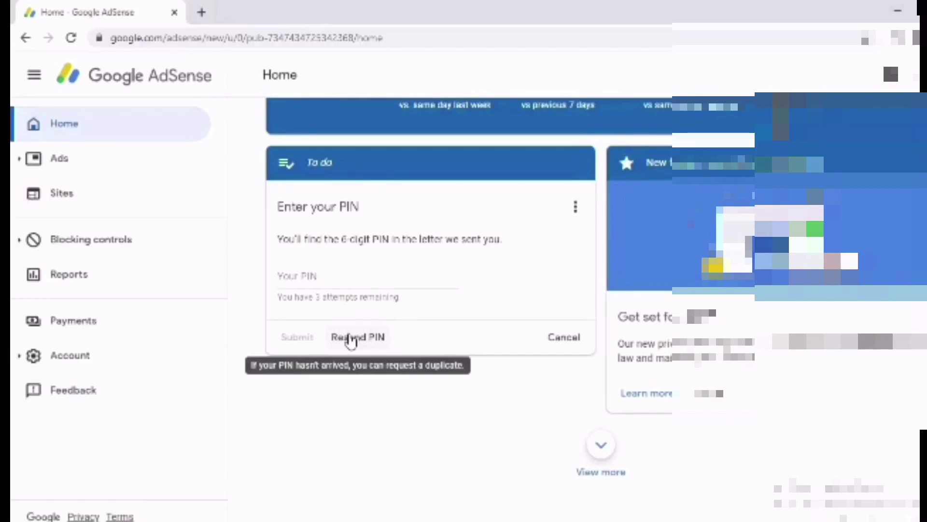
left_click(352, 339)
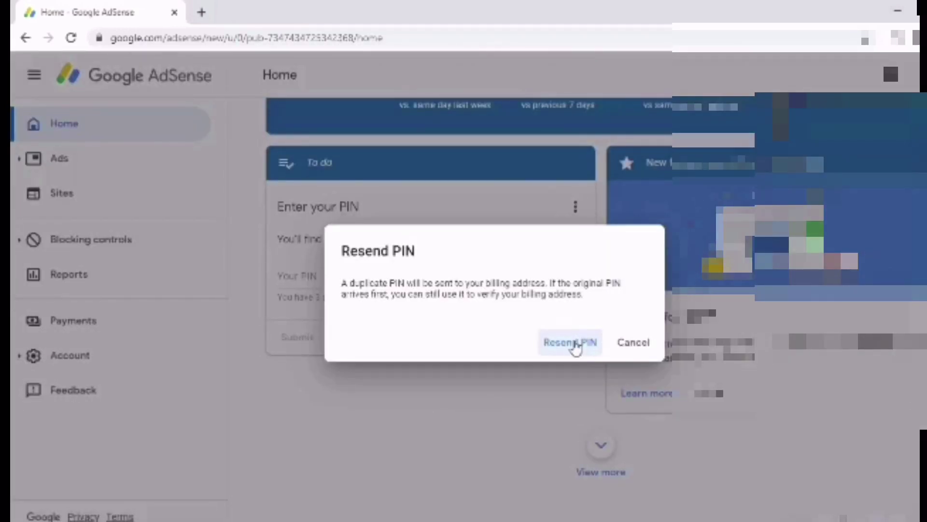
left_click(575, 344)
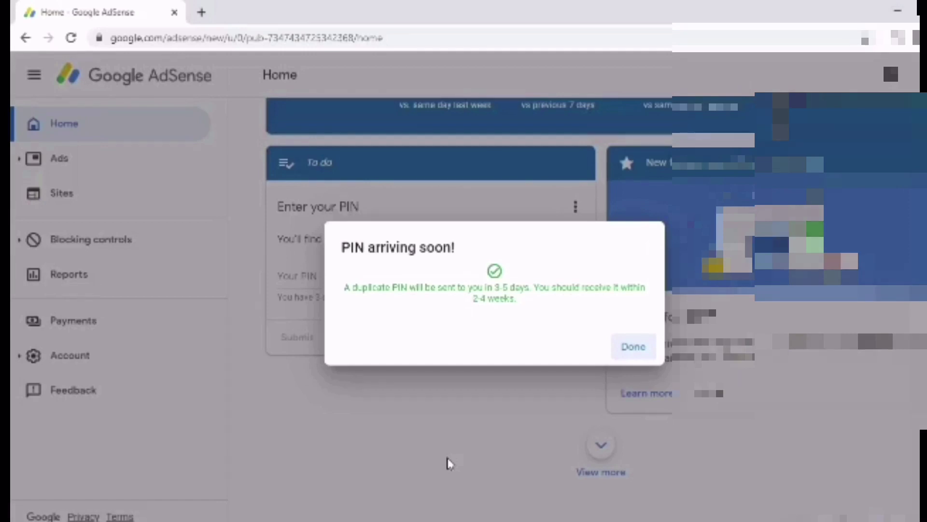
left_click(447, 459)
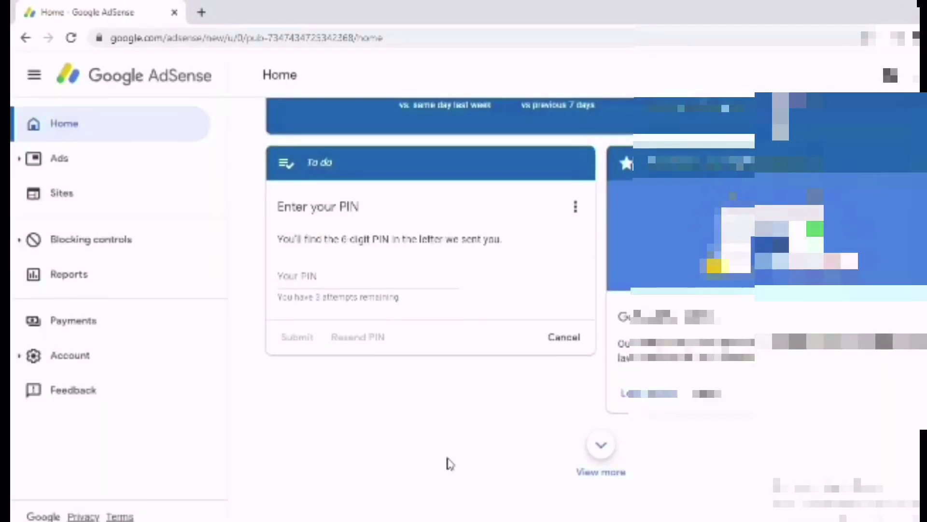
Look over the Enter your PIN card, and load the AdSense home page afresh in a new tab
scroll(449, 463, "up", 5)
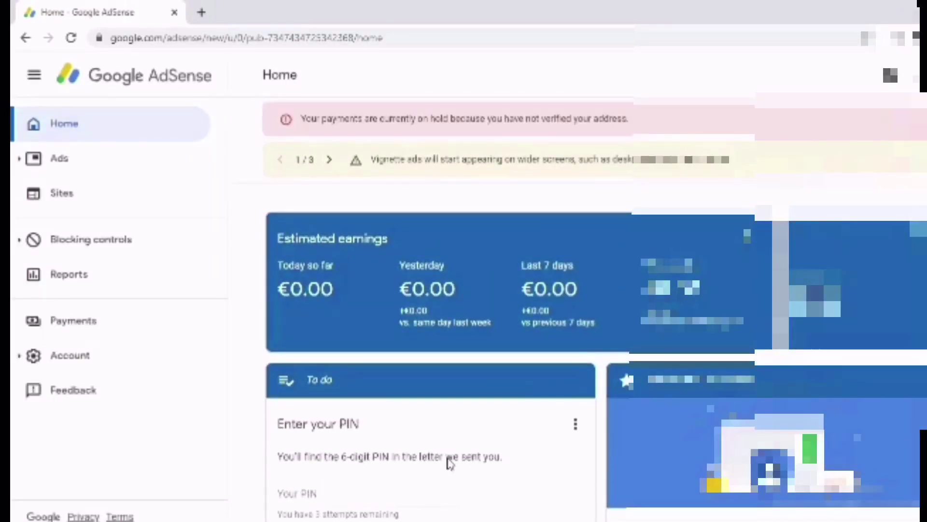
scroll(449, 463, "down", 5)
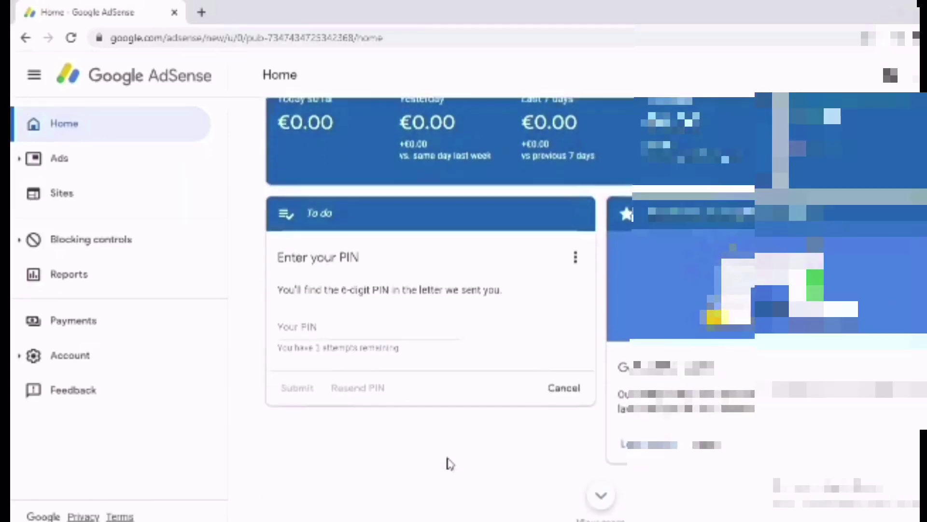
scroll(450, 462, "down", 1)
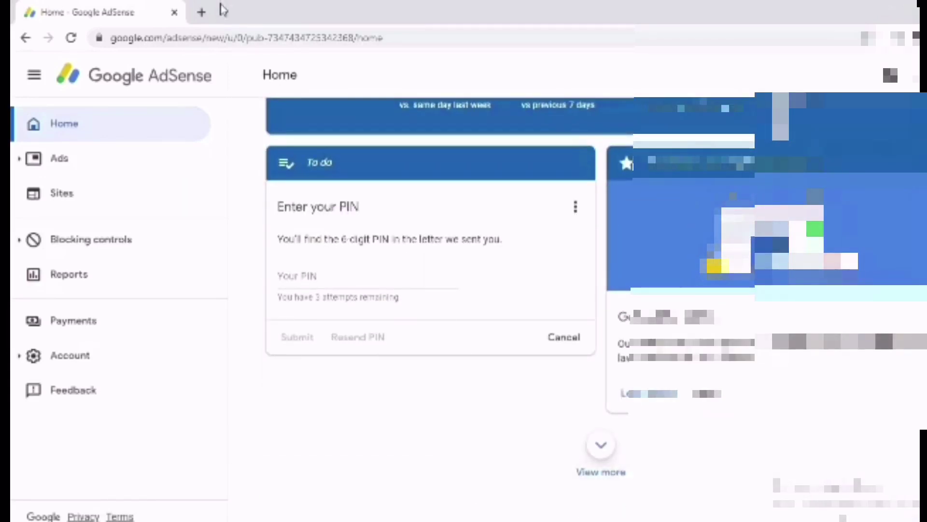
left_click(202, 13)
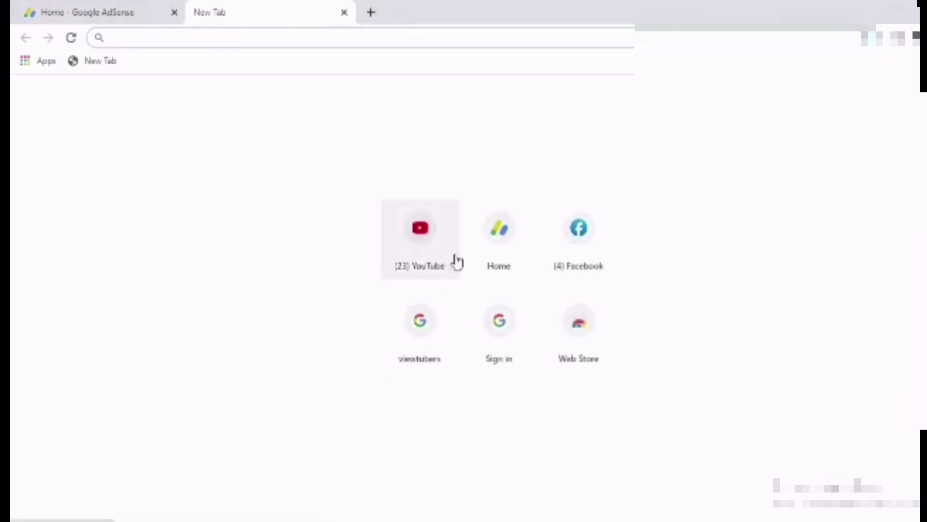
left_click(503, 256)
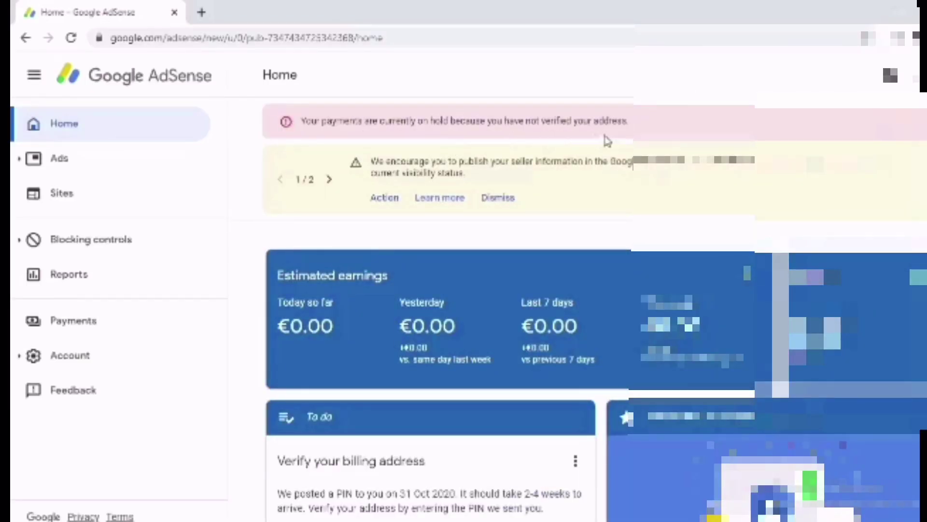
Start verification on the Verify your billing address card and open the Help article for entering the PIN
scroll(622, 152, "down", 1)
scroll(622, 152, "down", 3)
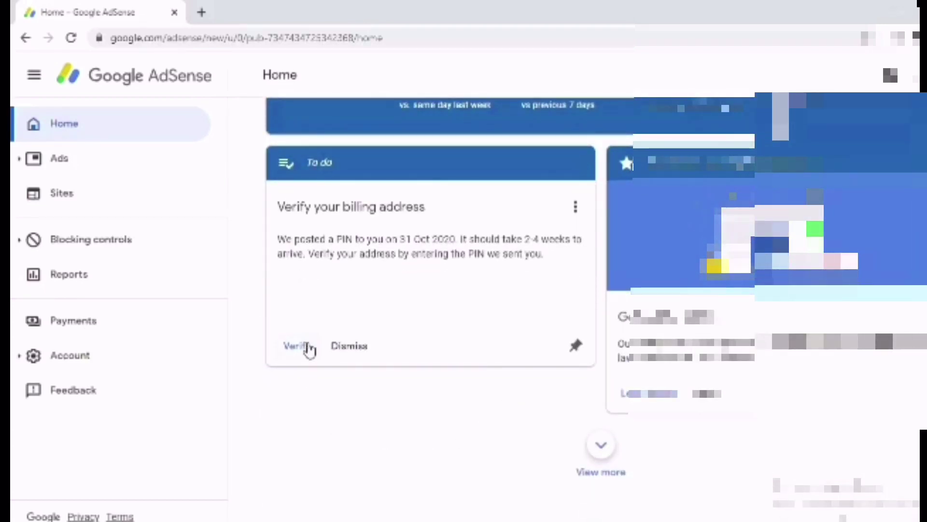
left_click(304, 347)
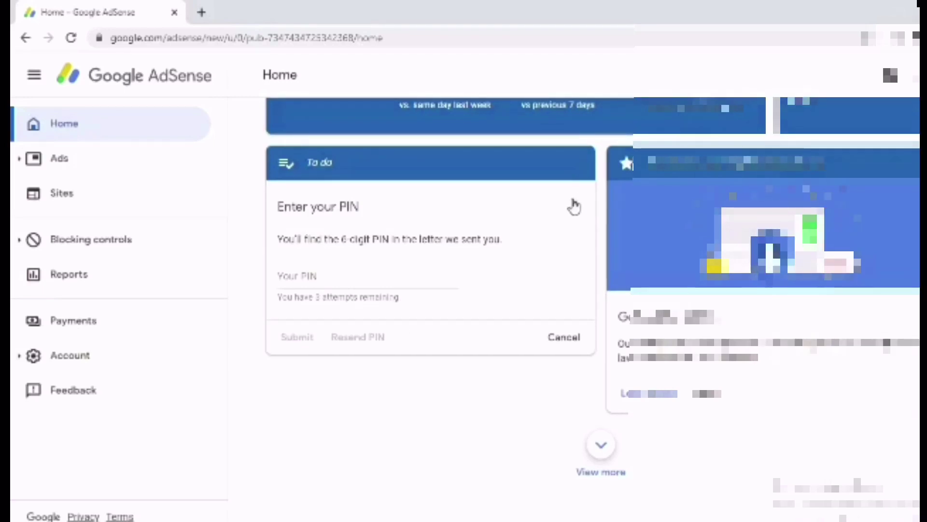
left_click(575, 207)
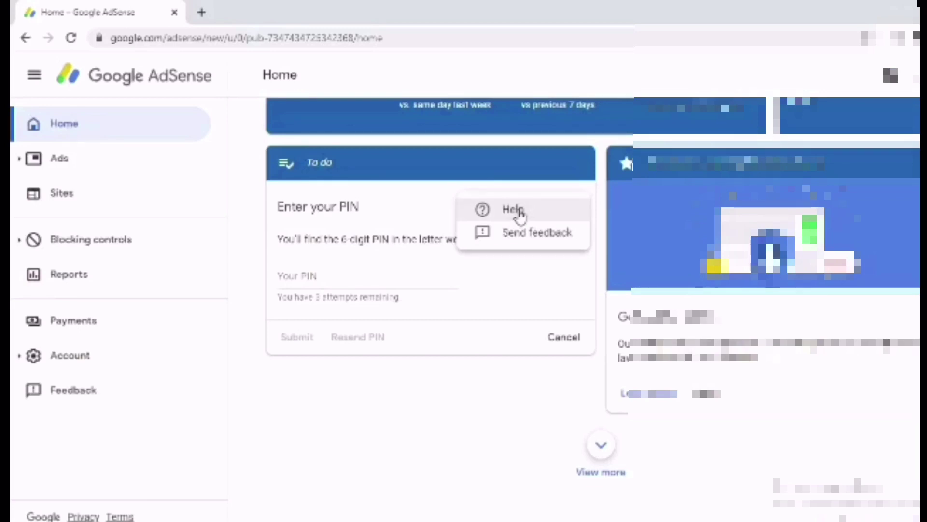
left_click(515, 209)
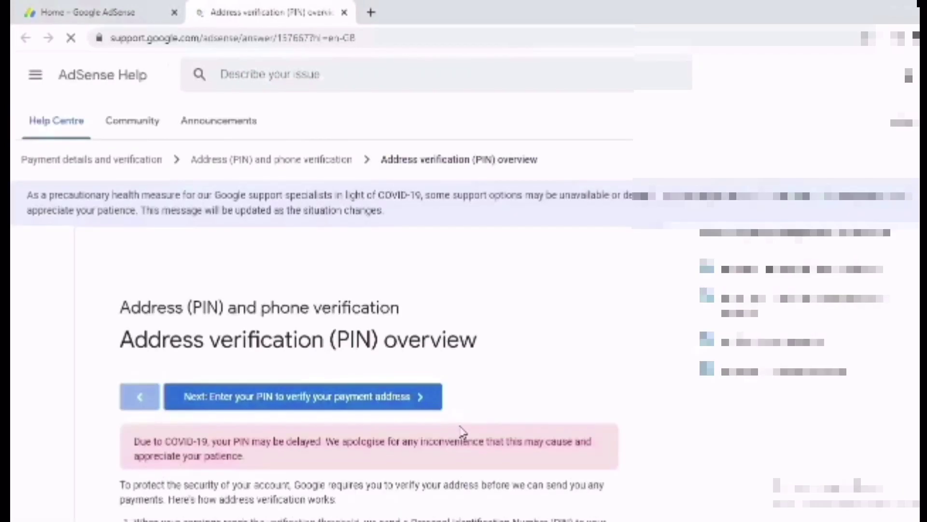
Find the "Having problems with your PIN?" section of the help article and open the PIN troubleshooter
scroll(601, 413, "down", 2)
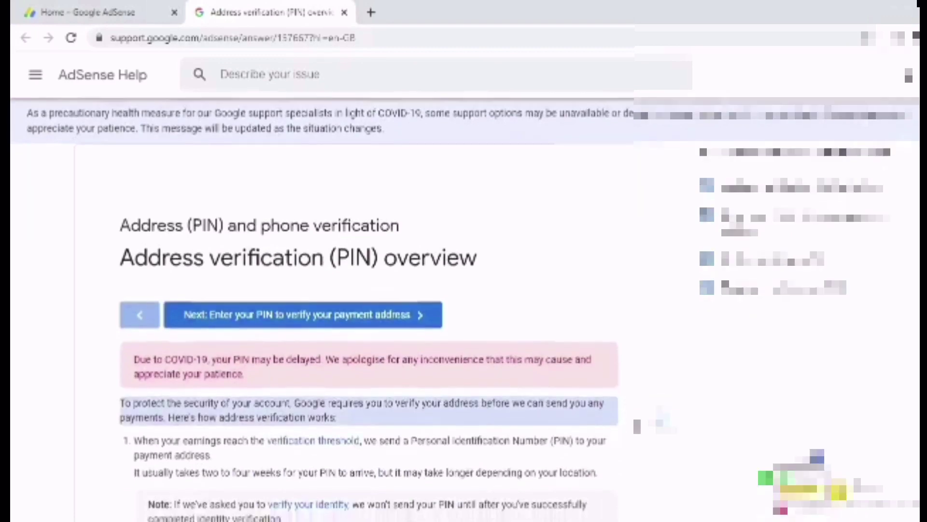
scroll(370, 309, "down", 12)
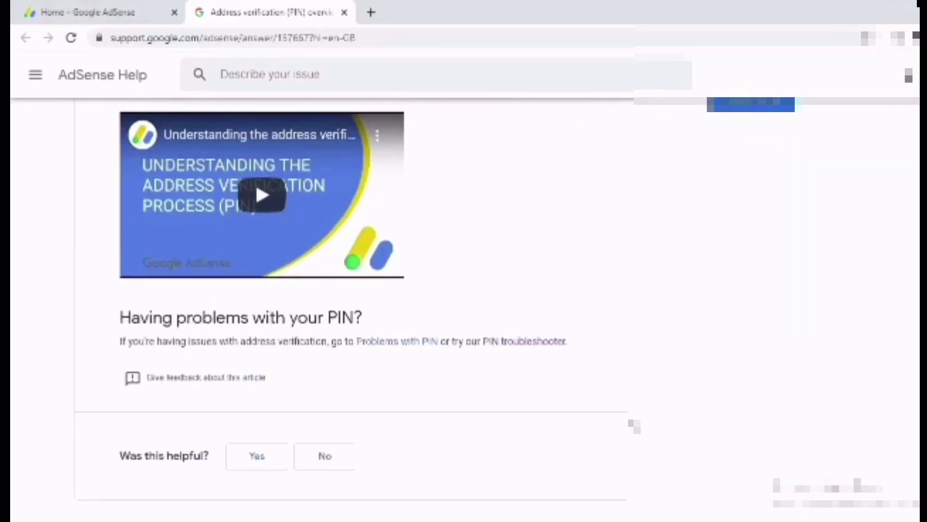
scroll(632, 424, "down", 2)
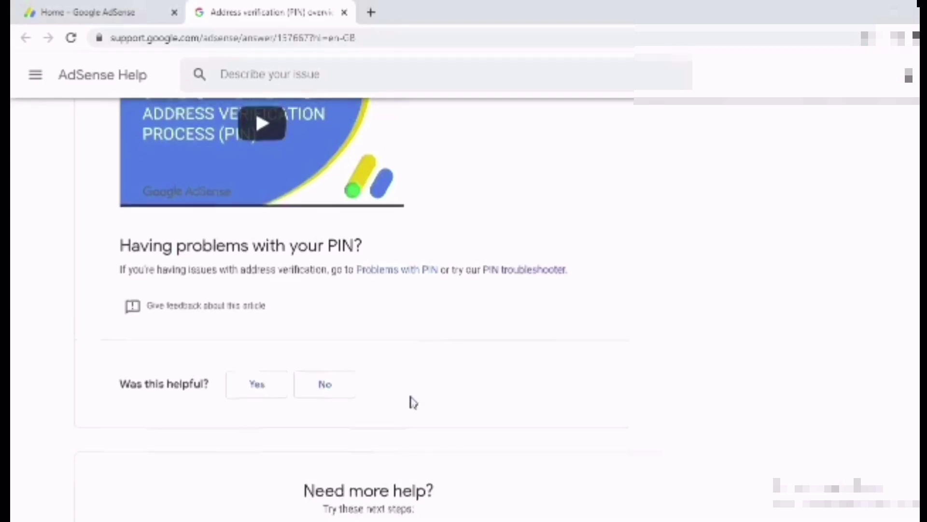
scroll(251, 338, "up", 2)
left_click_drag(115, 320, 397, 324)
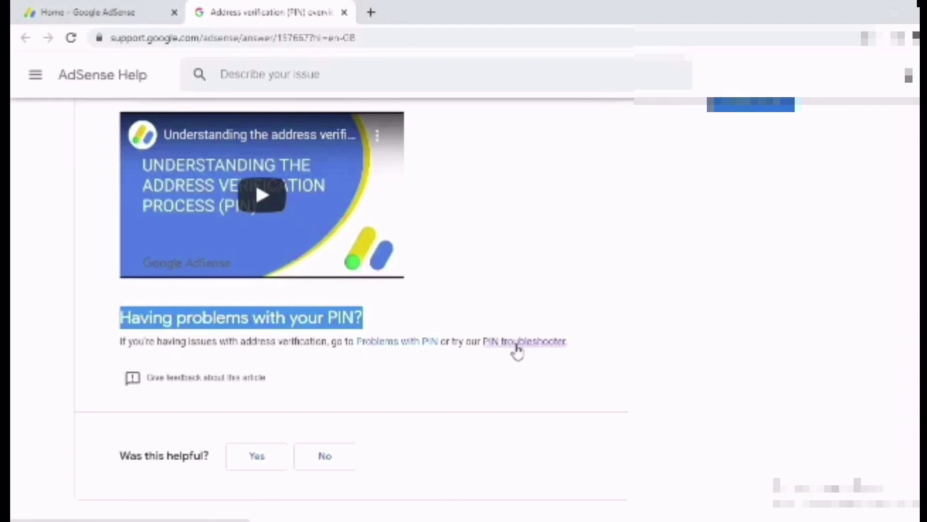
left_click(517, 343)
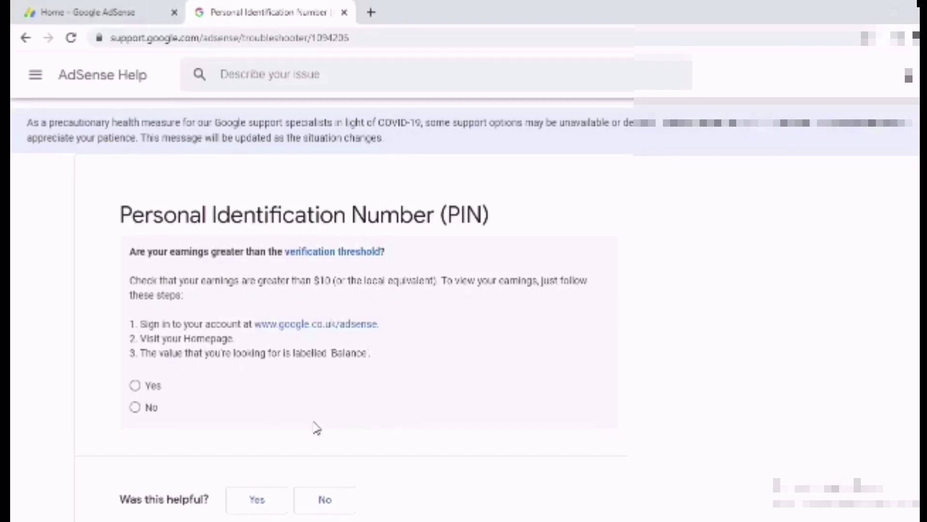
Answer the troubleshooter with Yes for earnings threshold, No for PIN received and Yes for three replacements requested, and open the contact form
left_click(135, 386)
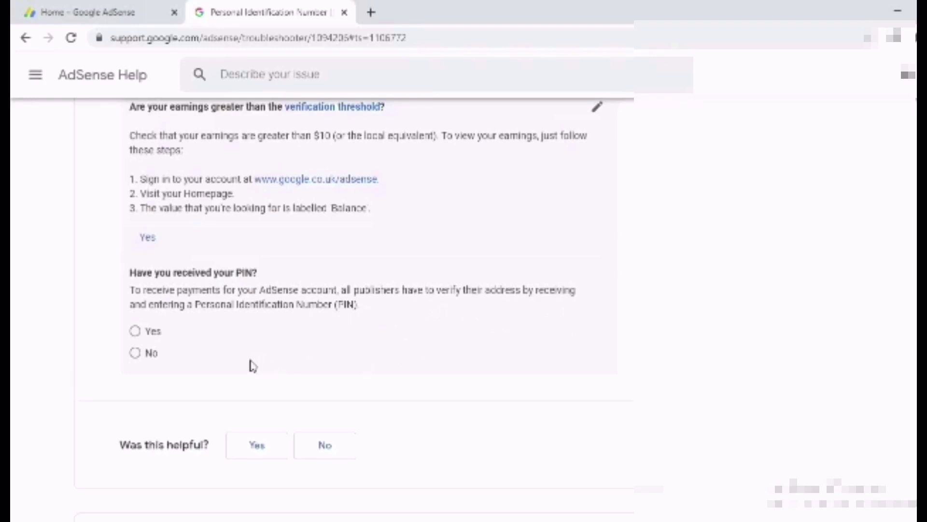
left_click(136, 358)
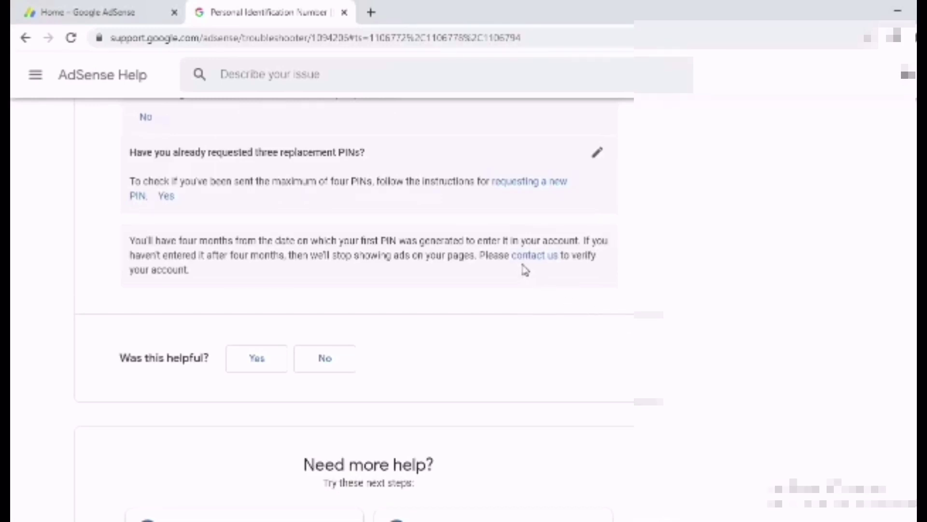
left_click(550, 259)
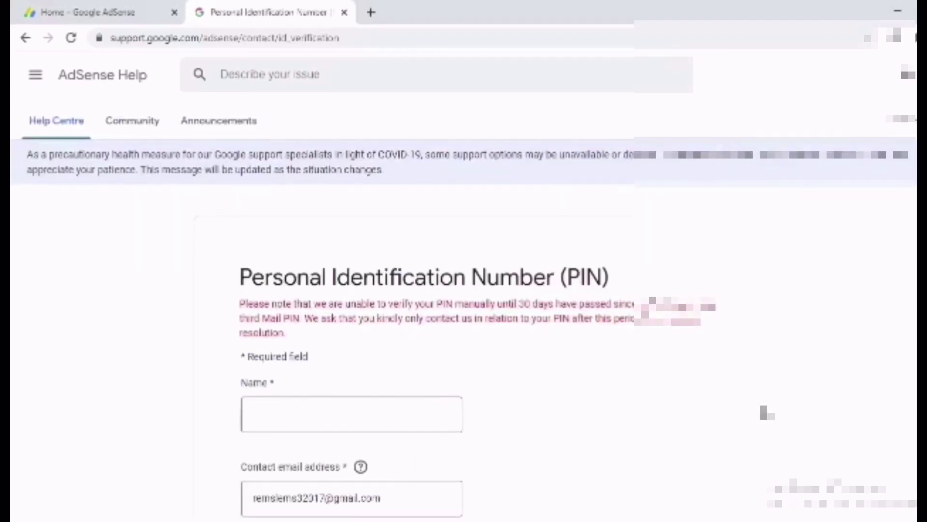
scroll(762, 410, "down", 1)
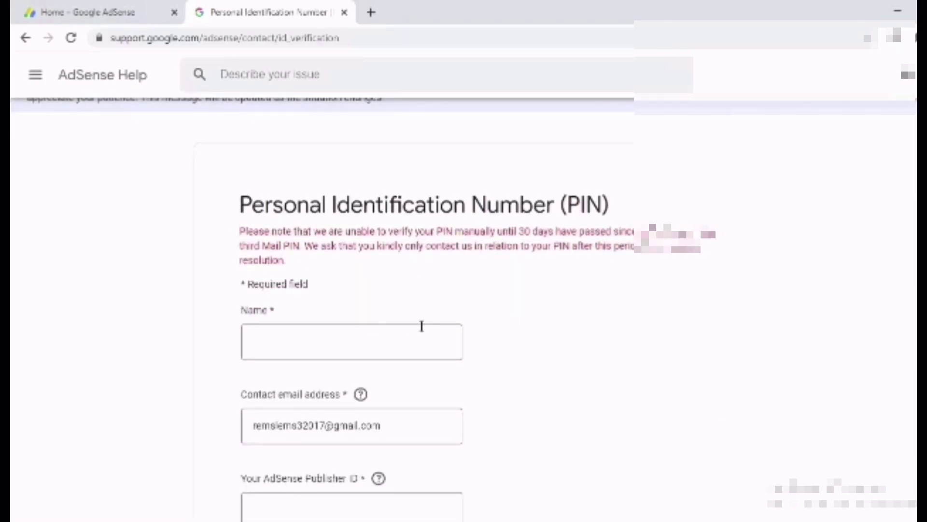
scroll(423, 329, "down", 1)
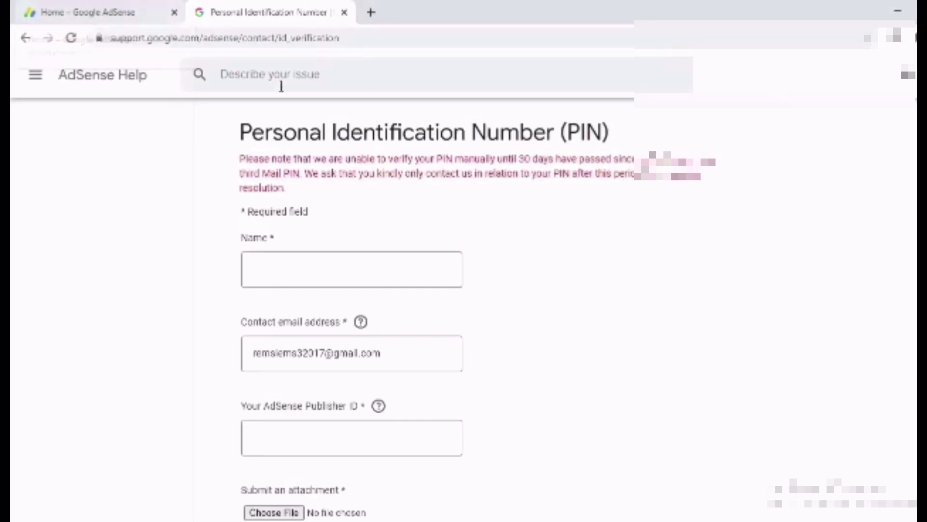
Return to AdSense and look through the Payments page for the account details needed on the contact form
left_click(75, 6)
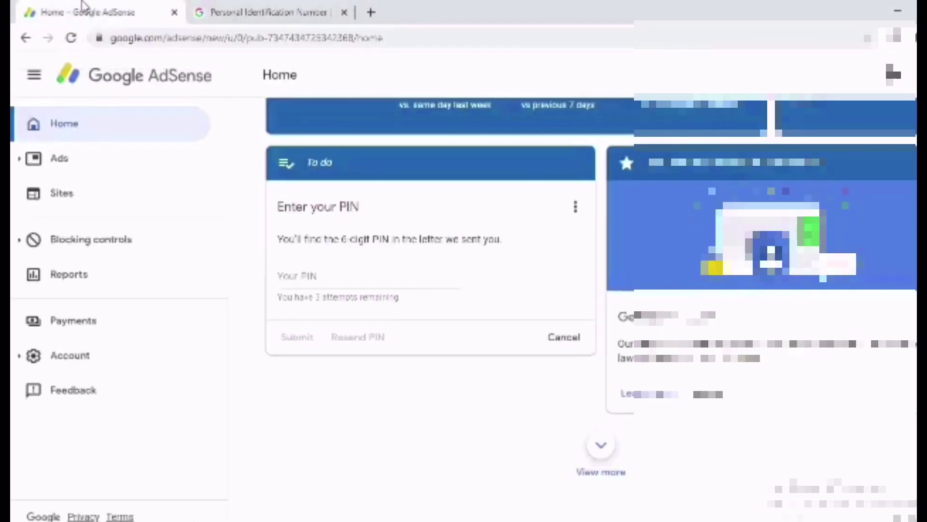
left_click(100, 326)
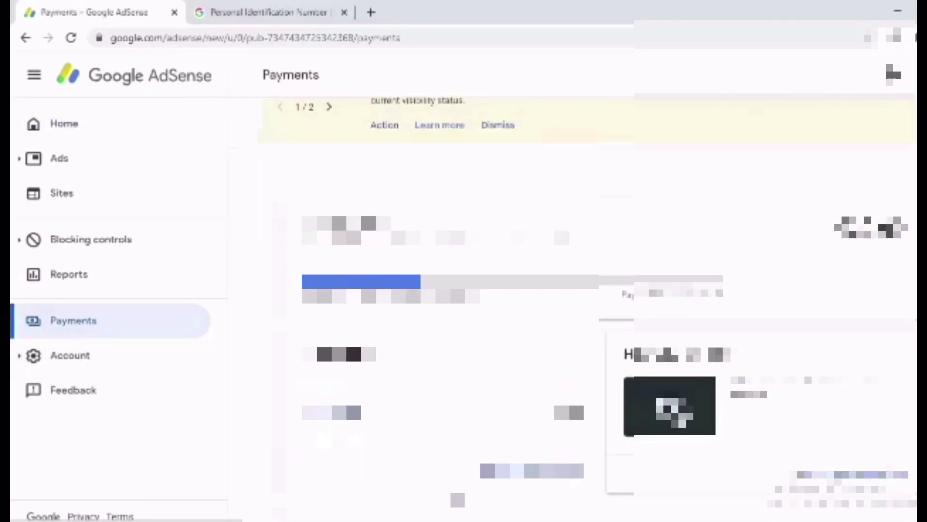
scroll(352, 181, "down", 4)
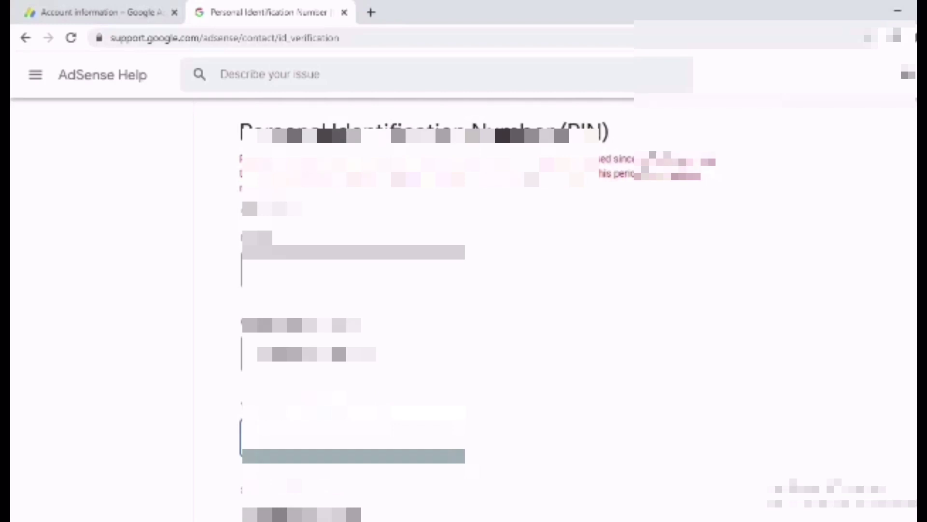
Open the payment settings from the AdSense Payments page and find the payments profile name and address details
left_click(145, 11)
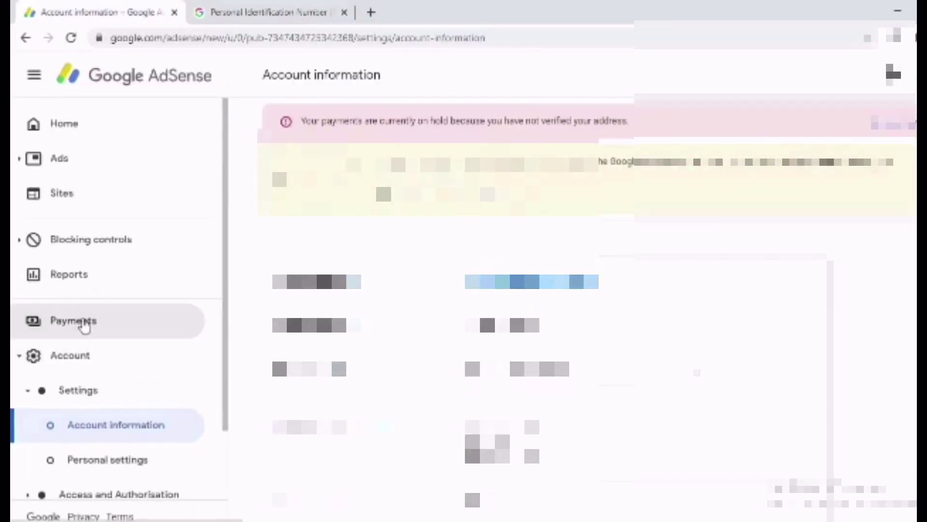
left_click(86, 321)
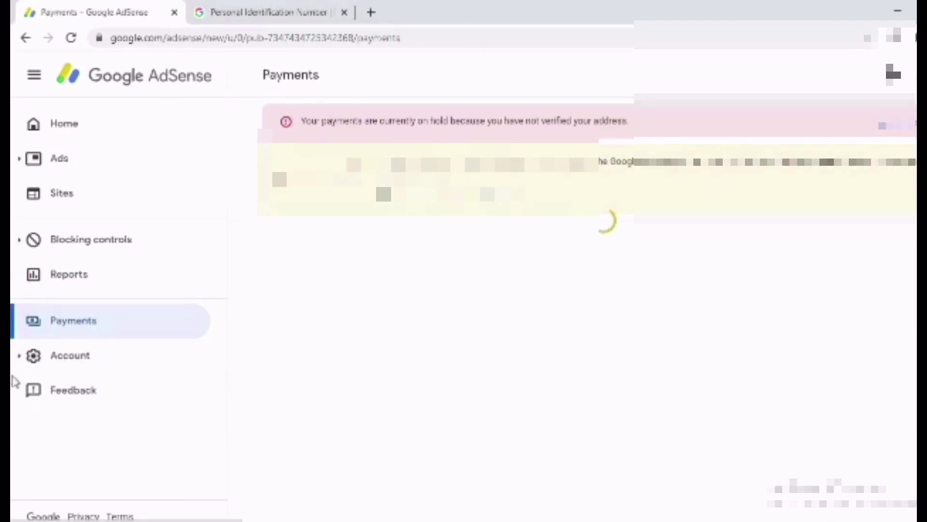
scroll(323, 263, "down", 5)
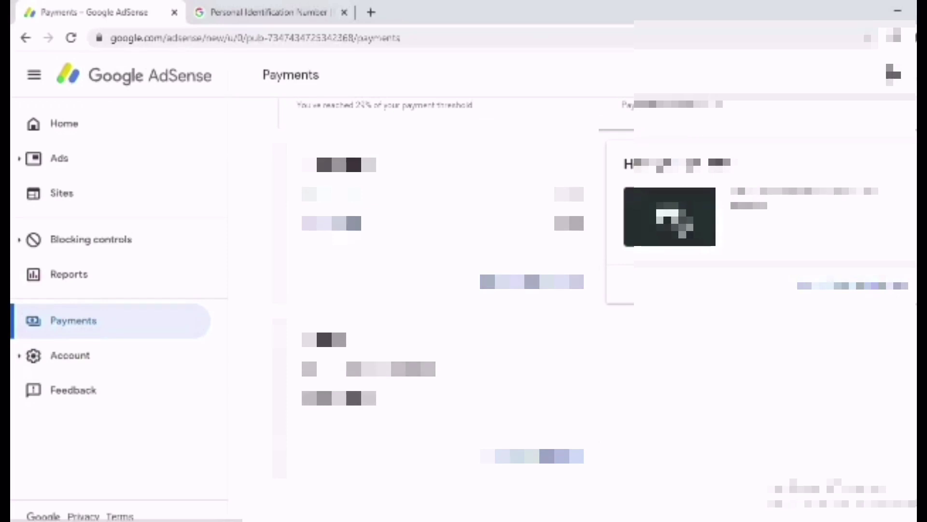
left_click(715, 485)
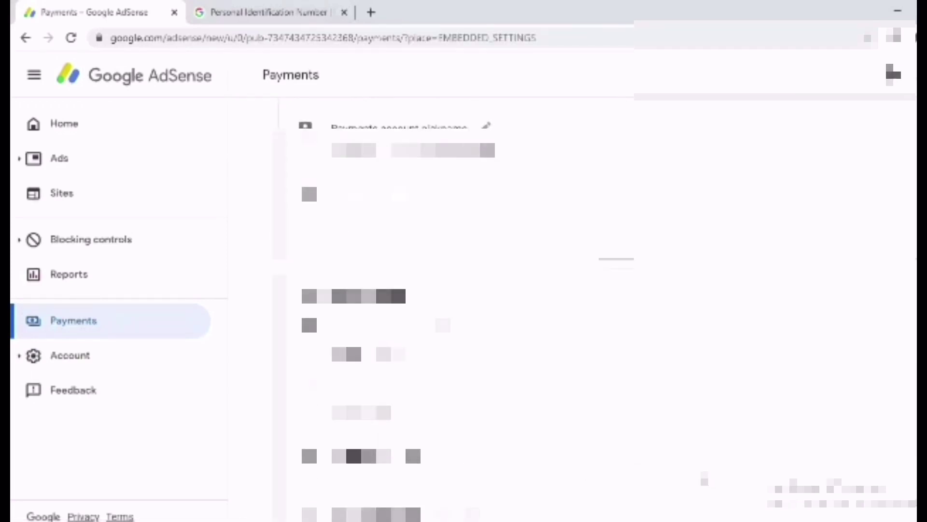
scroll(394, 277, "down", 3)
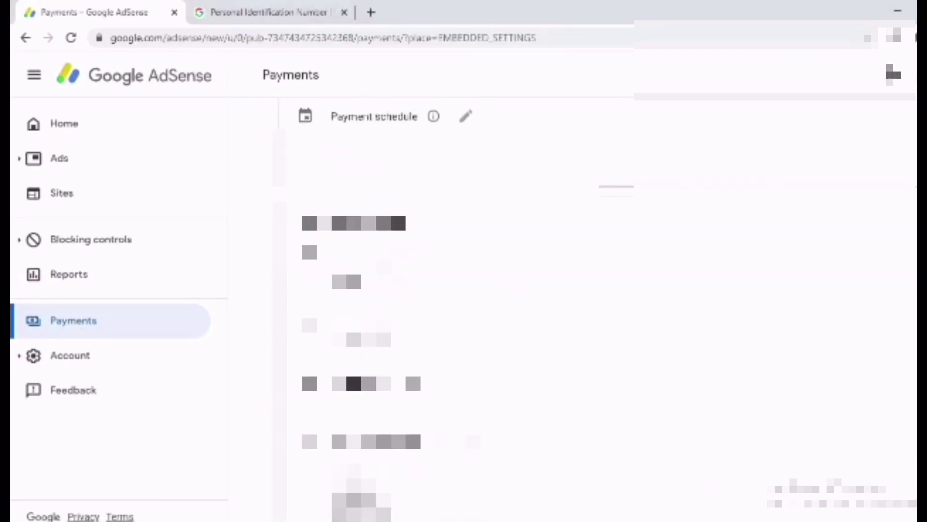
scroll(394, 277, "down", 2)
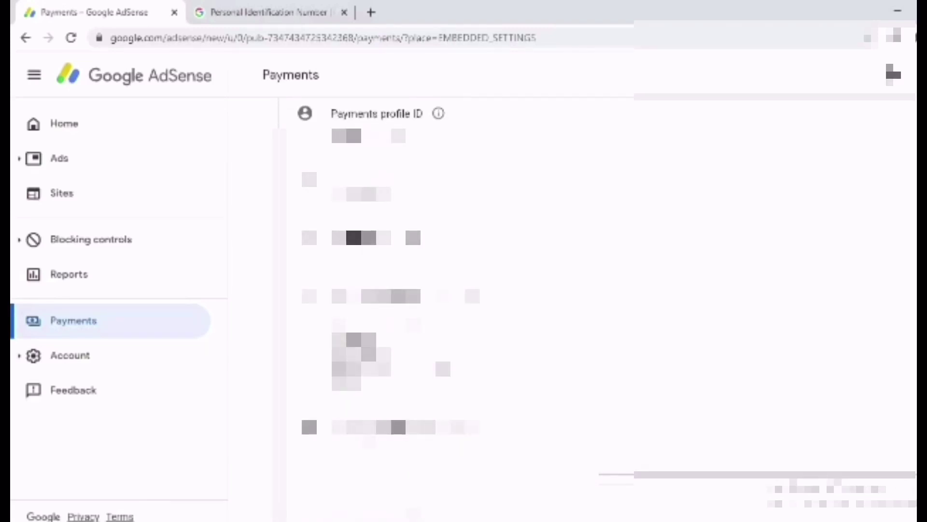
Enter the account holder's full name in the Name field of the PIN contact form
left_click(247, 7)
left_click(352, 270)
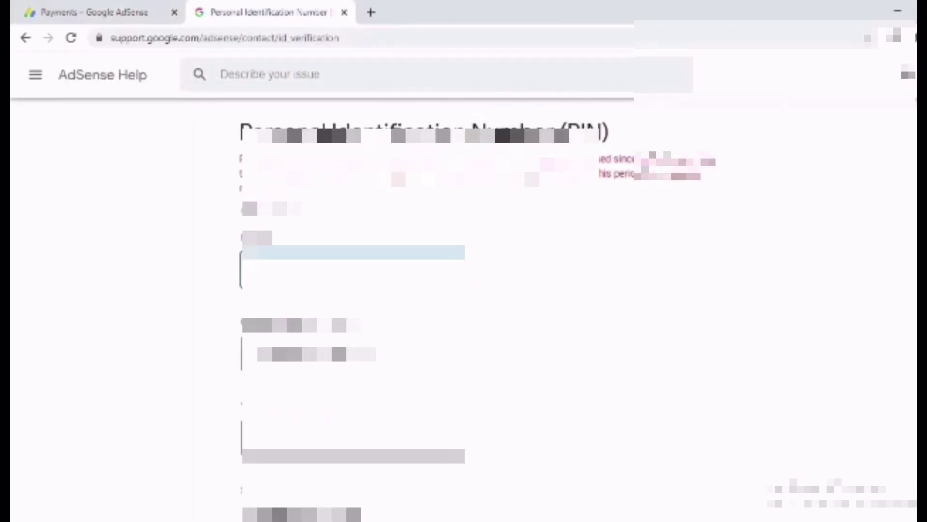
type("1234567890")
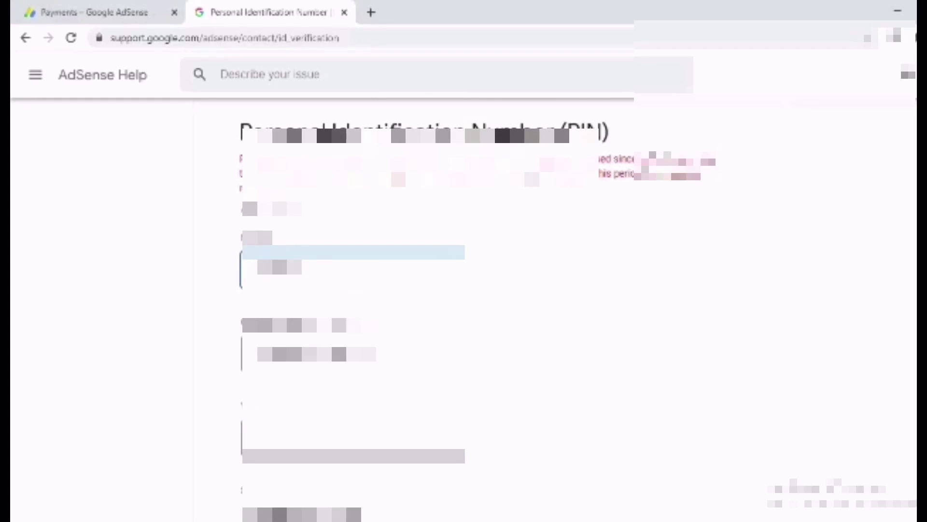
type("12")
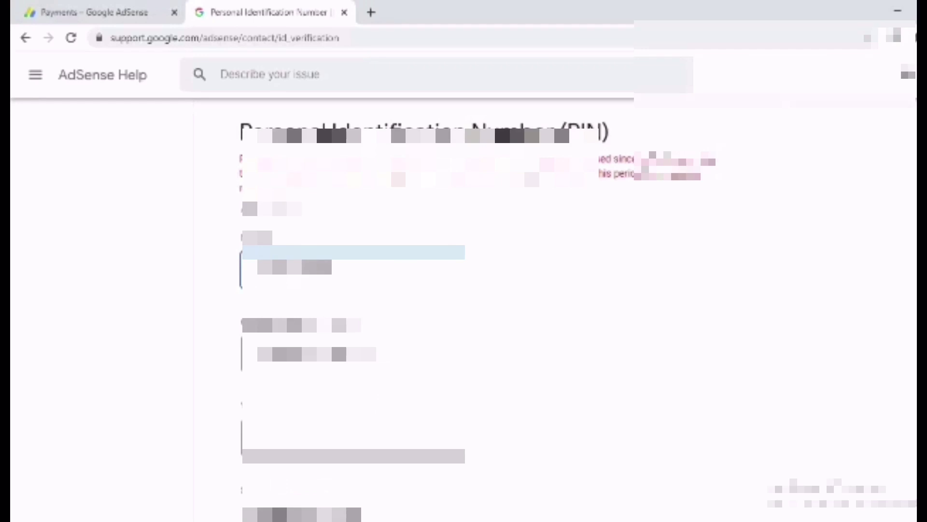
Check the attachment section of the contact form and go back to the payments profile details in AdSense
scroll(412, 309, "down", 1)
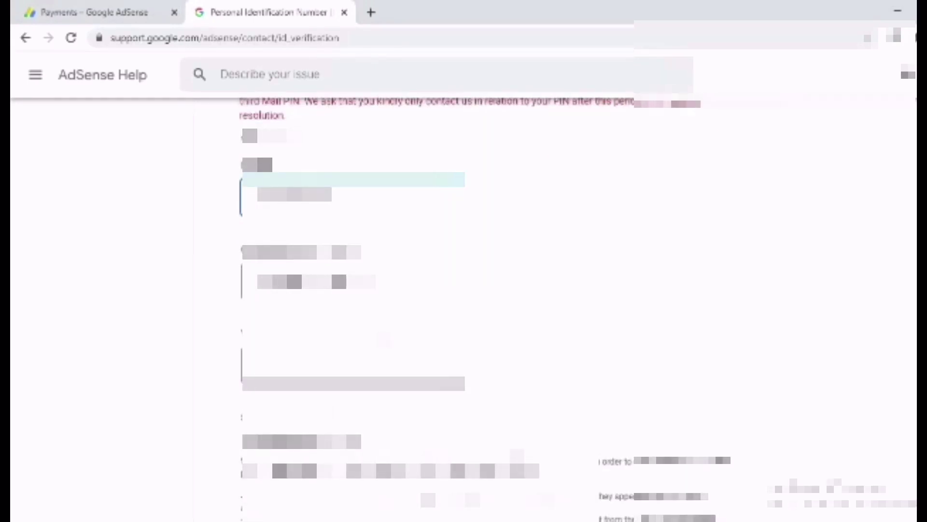
left_click(116, 12)
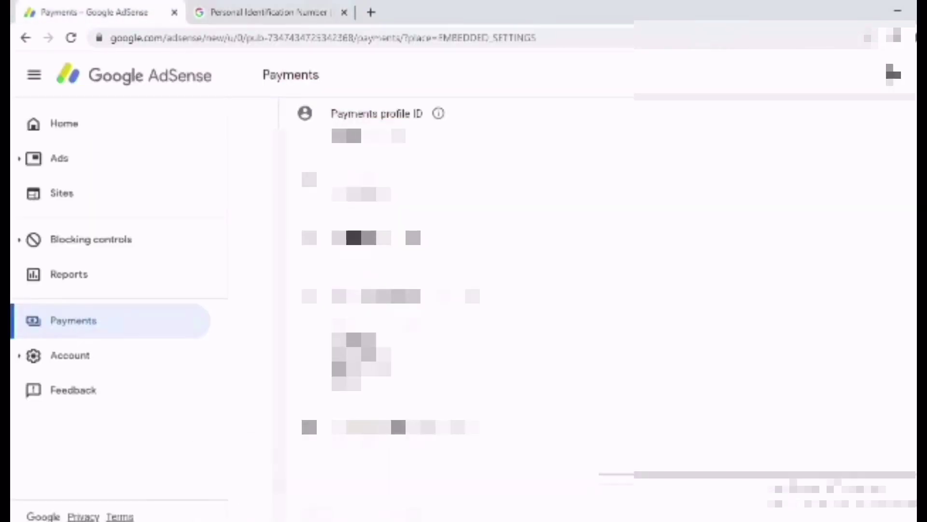